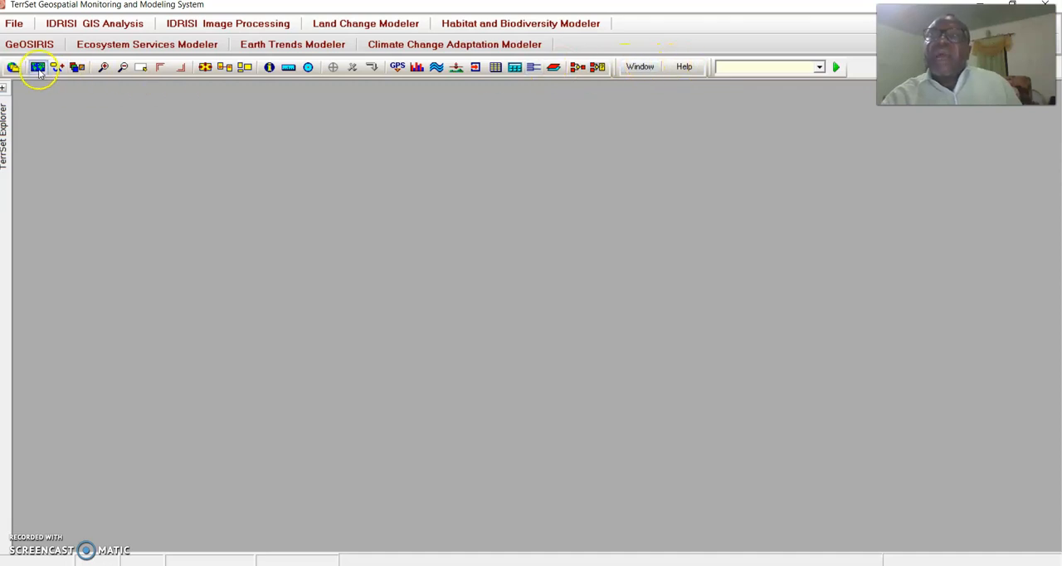
Open the GEOTIFF/TIFF import tool for converting a GeoTIFF to Idrisi format.
left_click(15, 24)
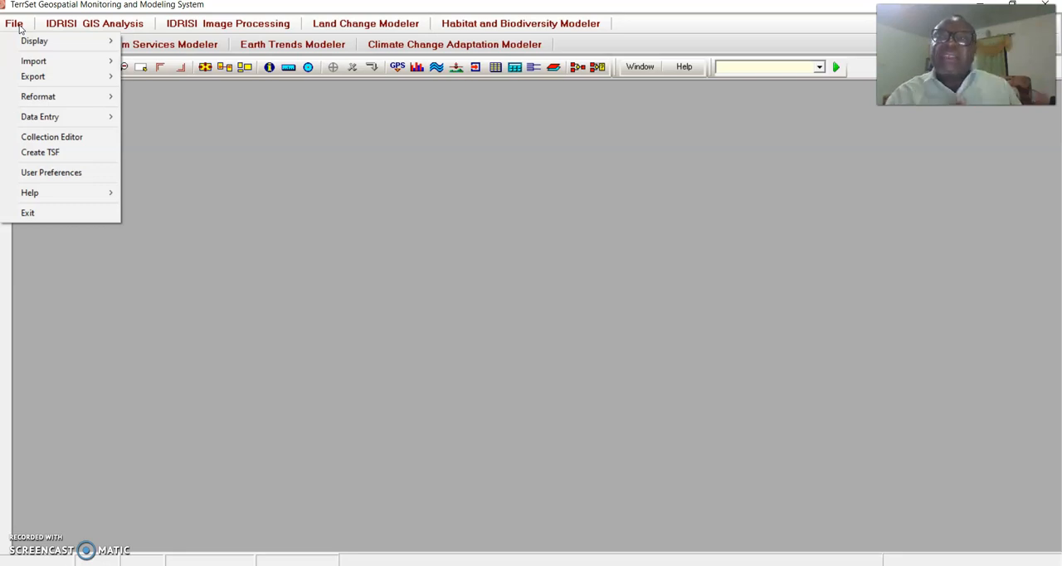
left_click(55, 62)
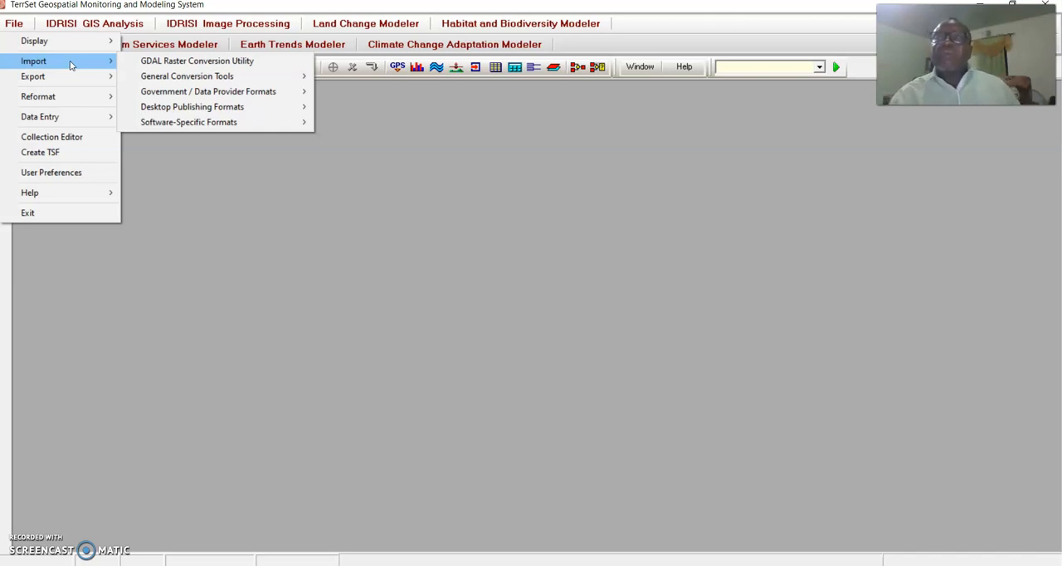
left_click(167, 79)
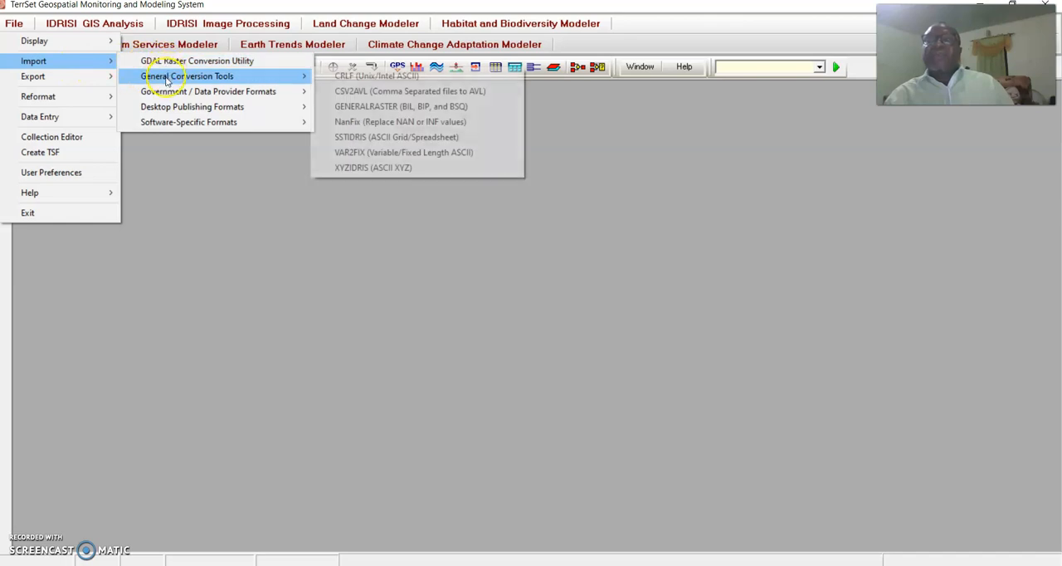
mouse_move(164, 108)
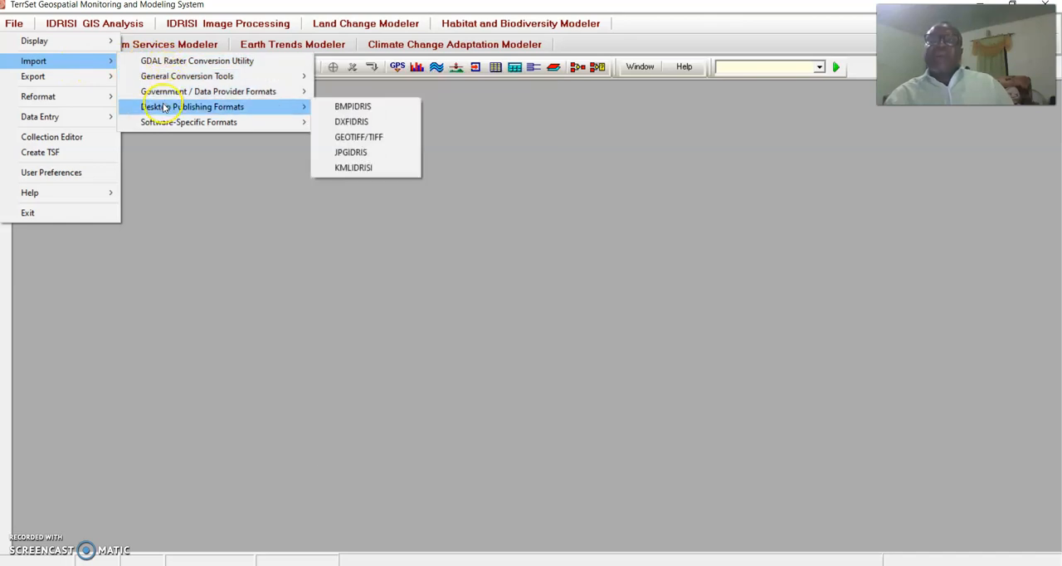
left_click(349, 137)
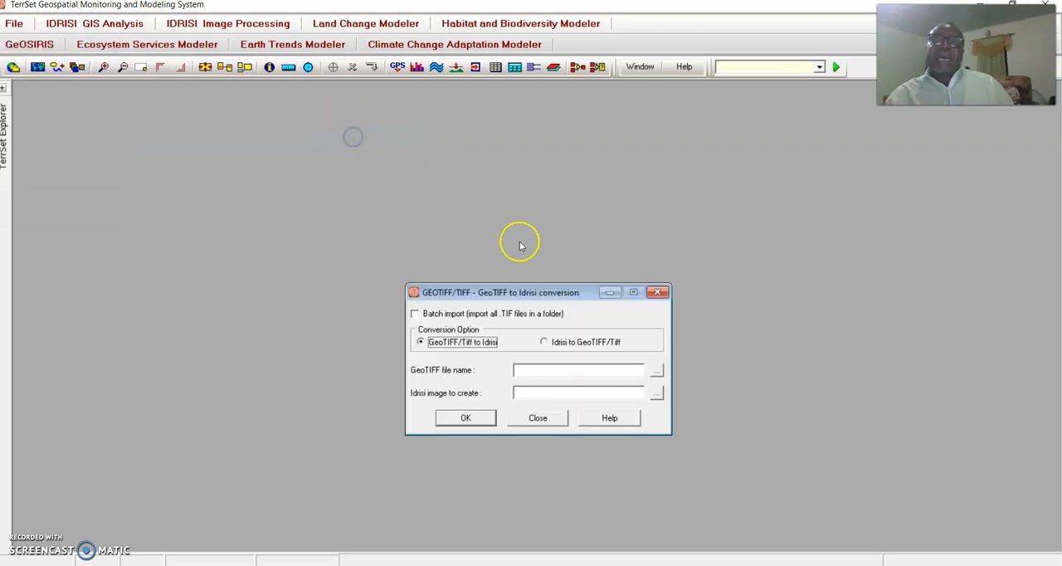
Choose LuLc2006_final from the Lulc2006 folder as the GeoTIFF to convert, and close the conversion dialog without running it.
left_click(654, 373)
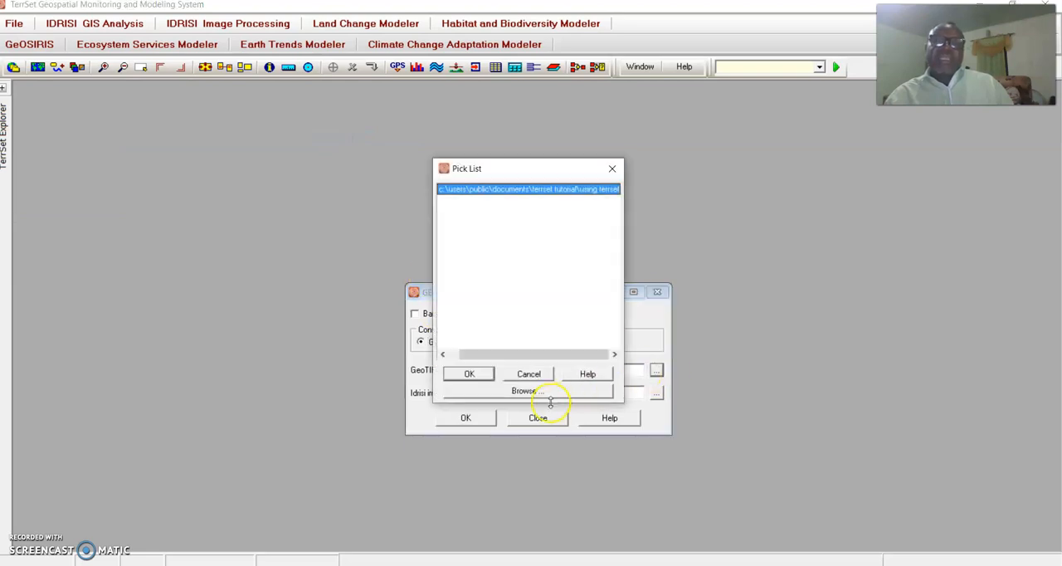
left_click(531, 391)
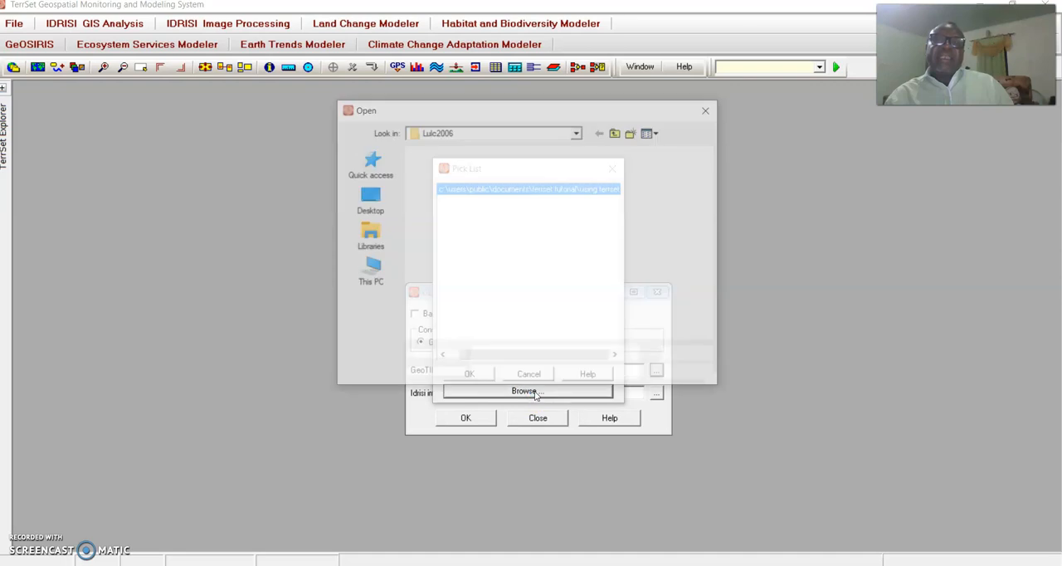
left_click(618, 135)
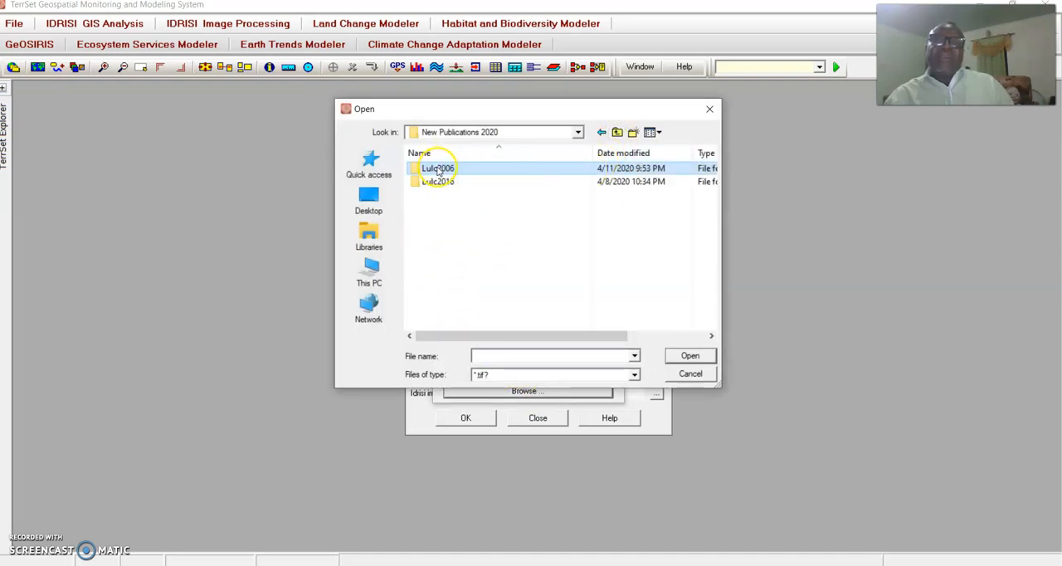
double_click(437, 170)
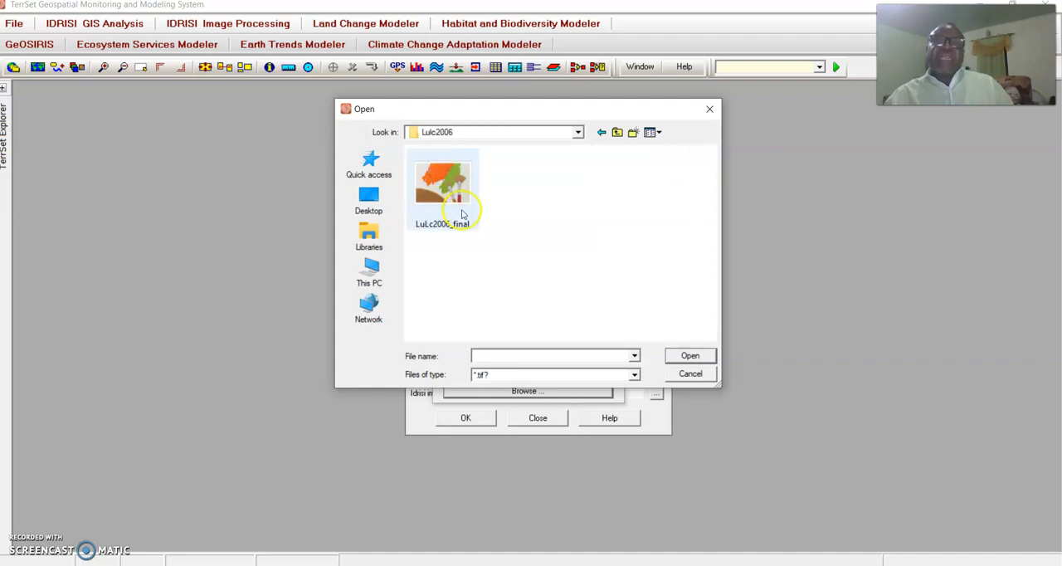
left_click(616, 134)
double_click(445, 183)
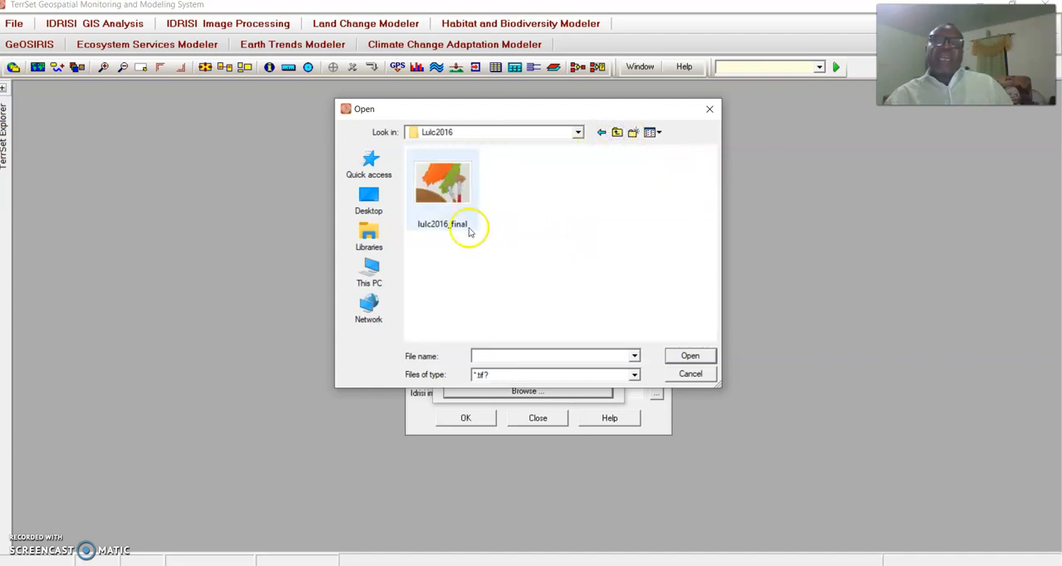
left_click(617, 132)
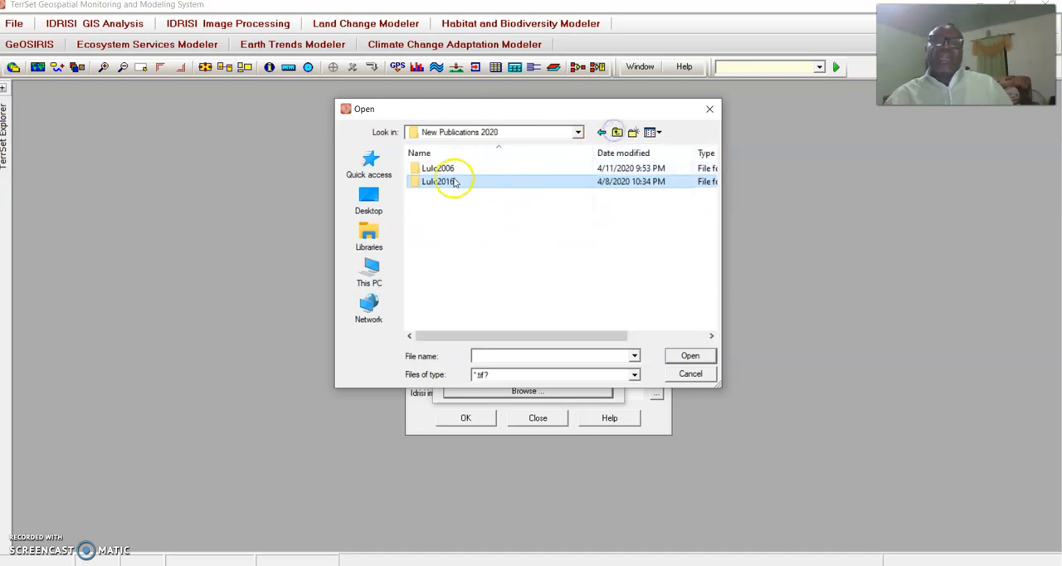
double_click(438, 168)
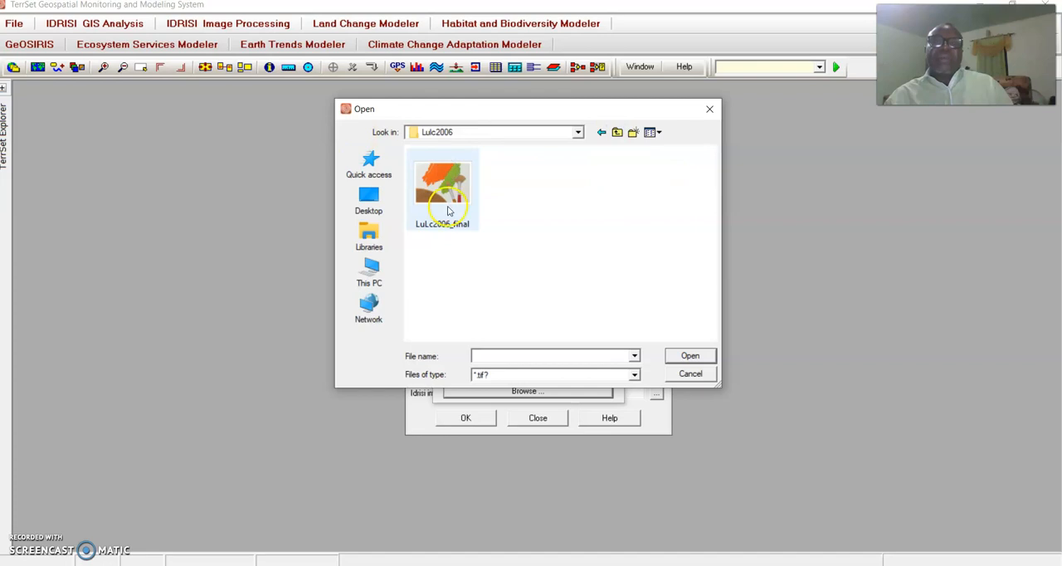
left_click(446, 208)
left_click(685, 352)
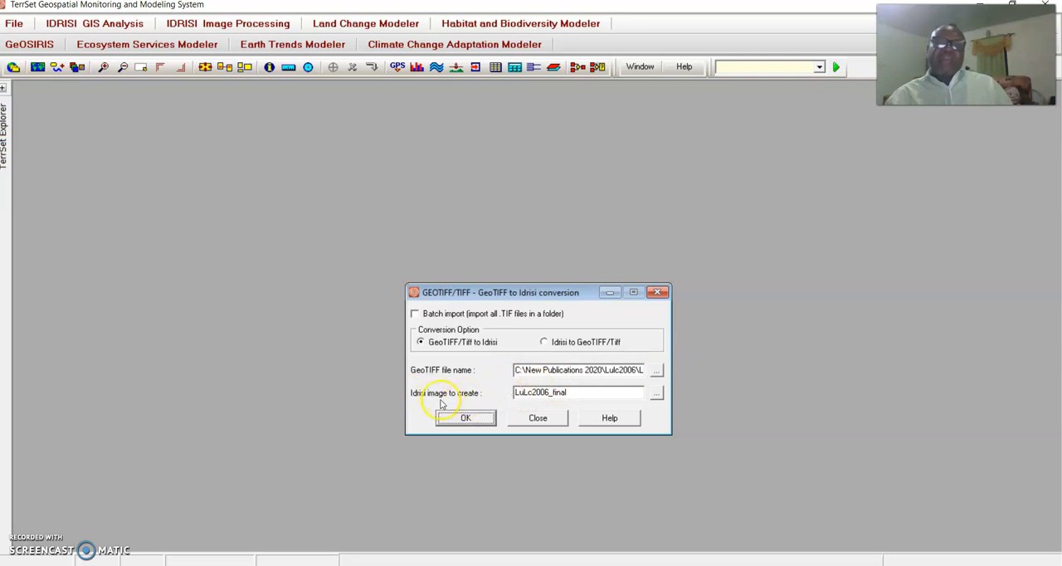
left_click_drag(571, 393, 506, 394)
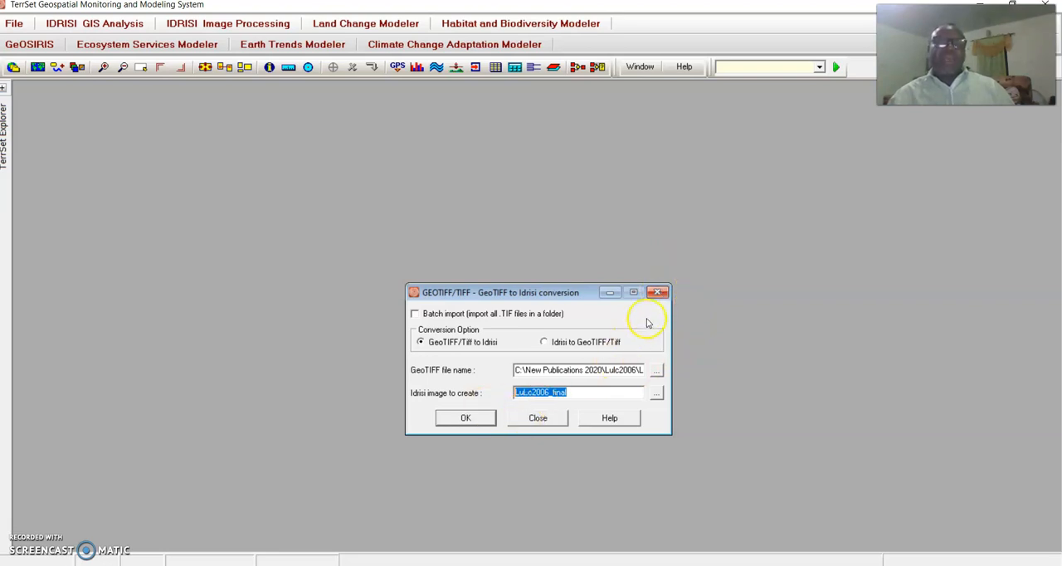
left_click(658, 291)
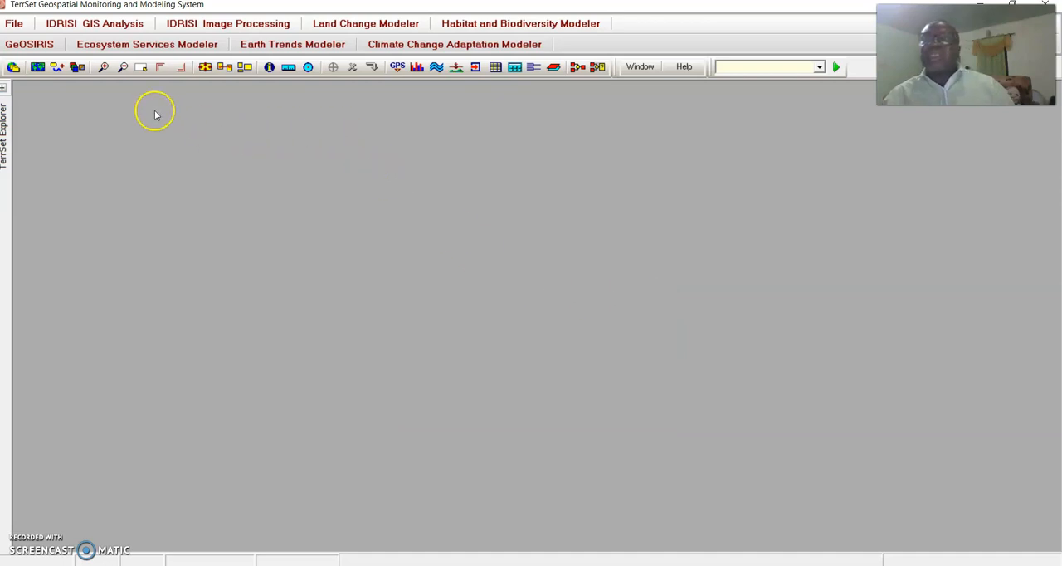
Open the DISPLAY Launcher for showing a raster layer.
left_click(38, 67)
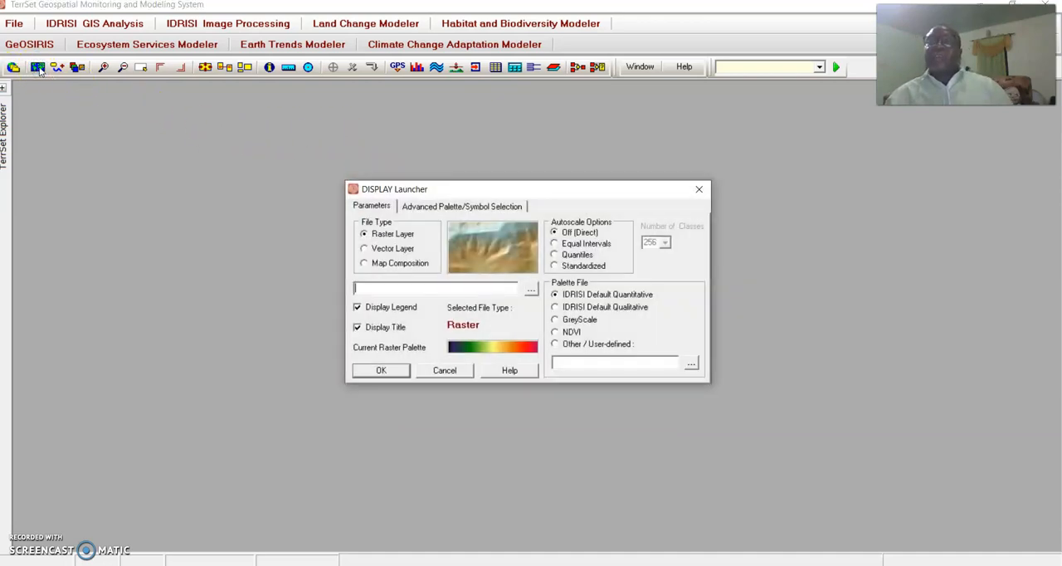
left_click(698, 189)
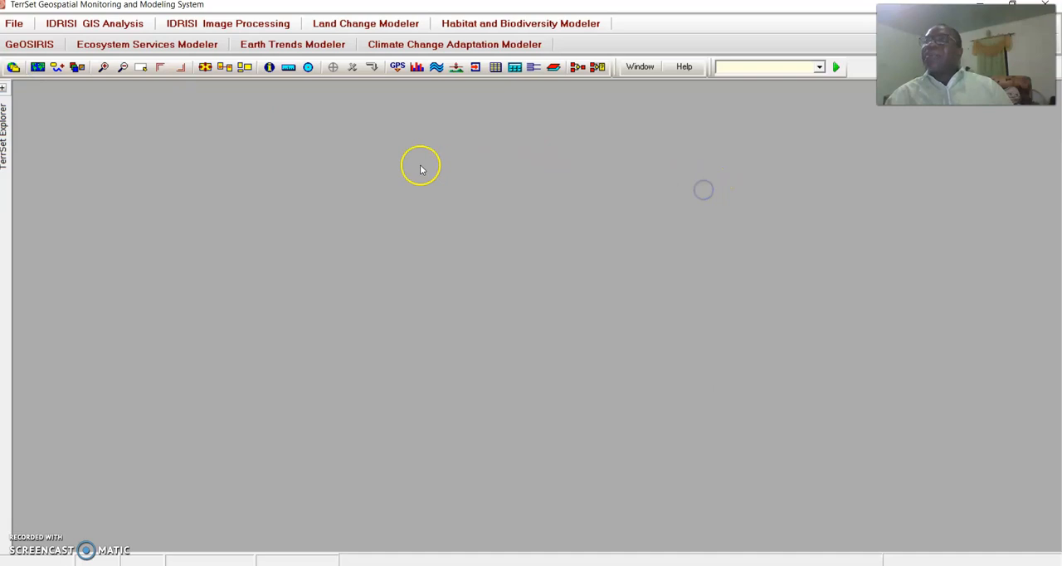
left_click(14, 24)
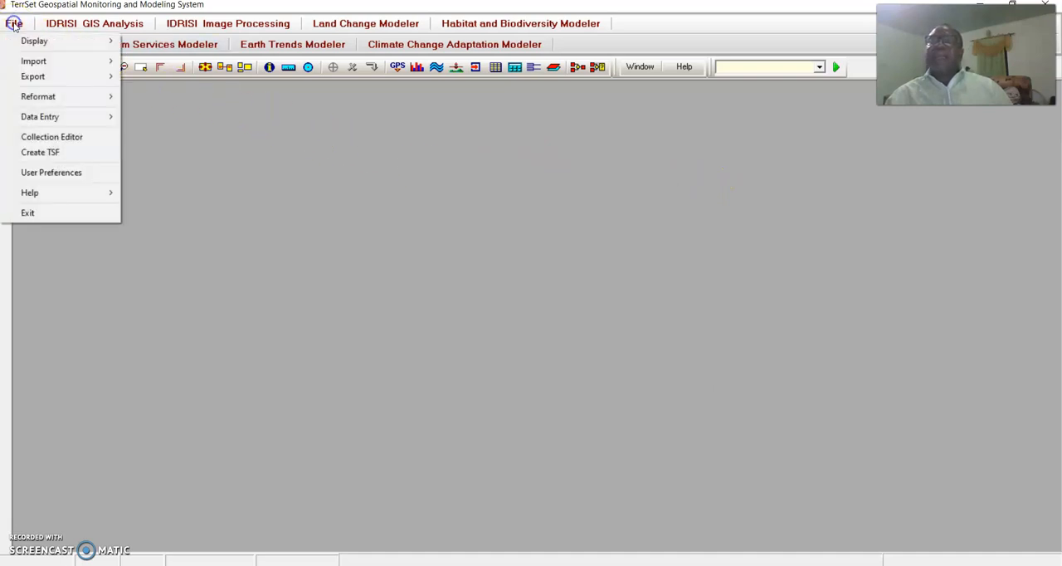
mouse_move(29, 41)
left_click(199, 45)
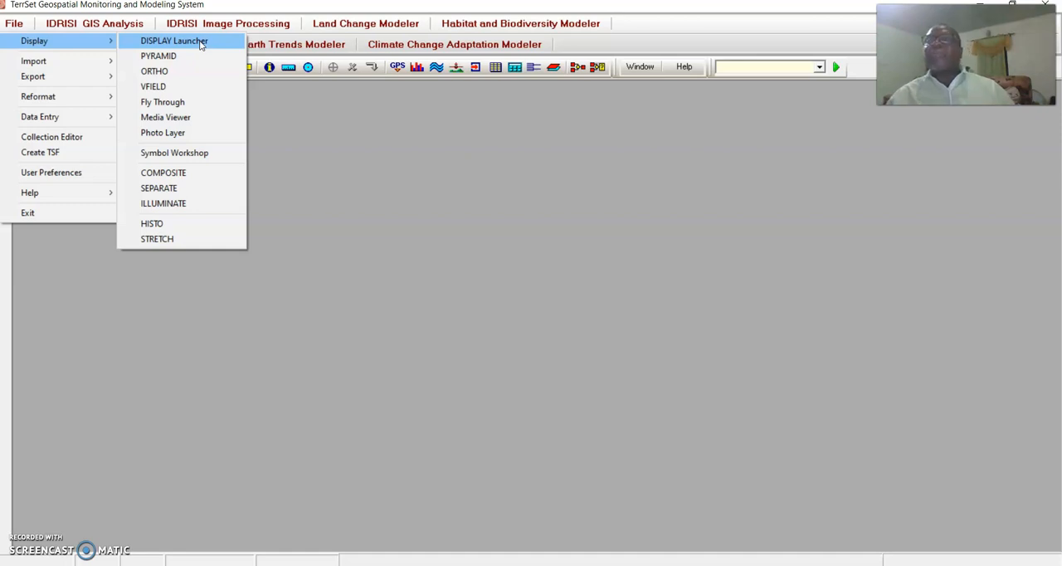
left_click(190, 40)
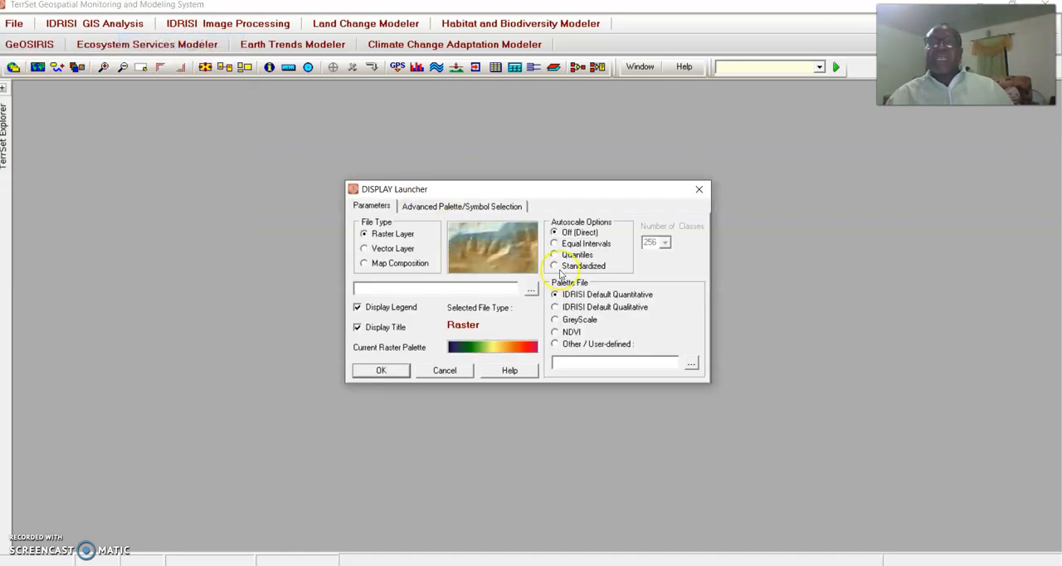
Display the LuLc2006_final raster layer with the IDRISI Default Qualitative palette.
left_click(531, 289)
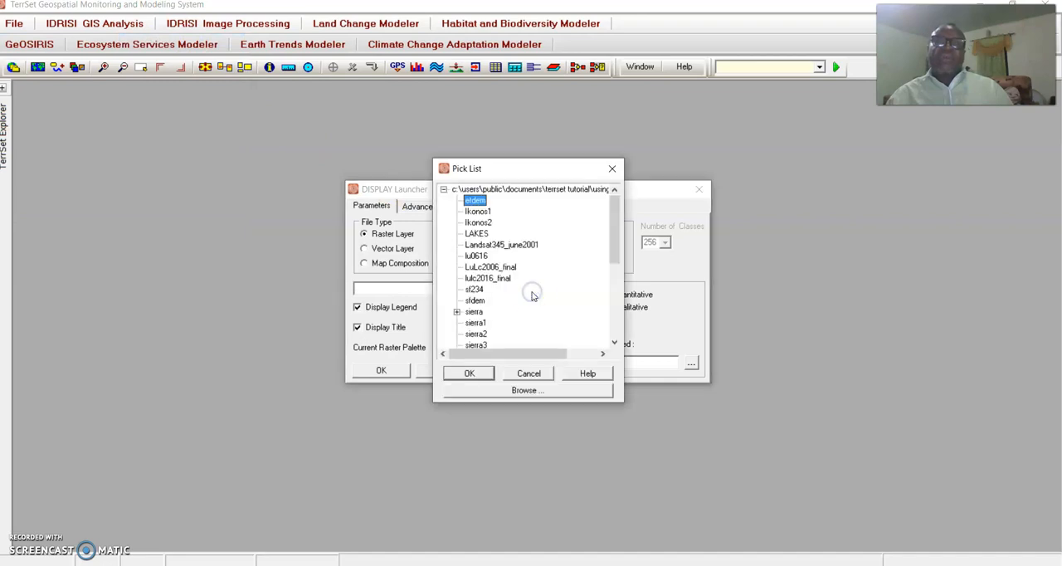
left_click(612, 169)
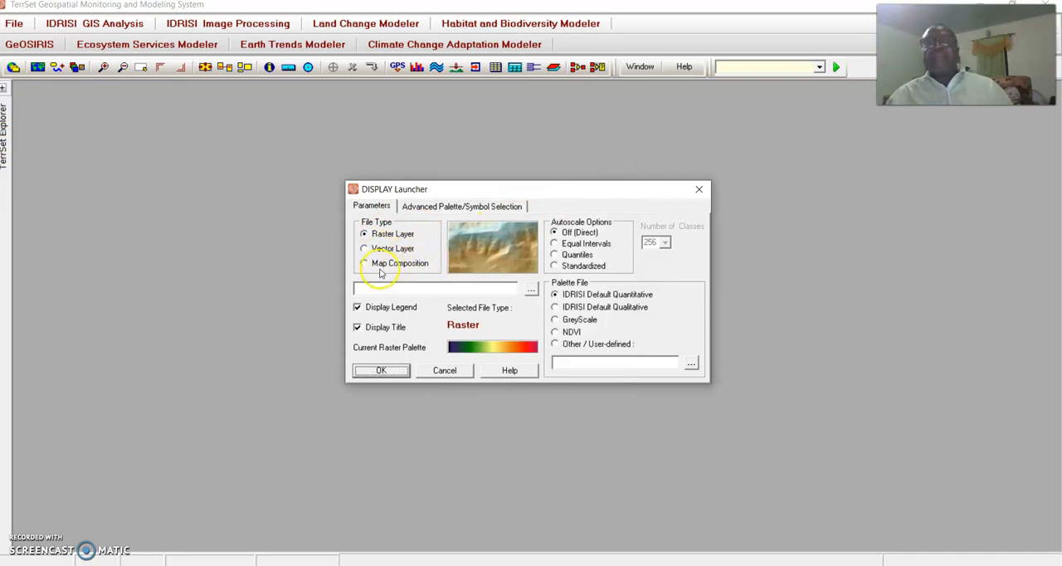
left_click(534, 295)
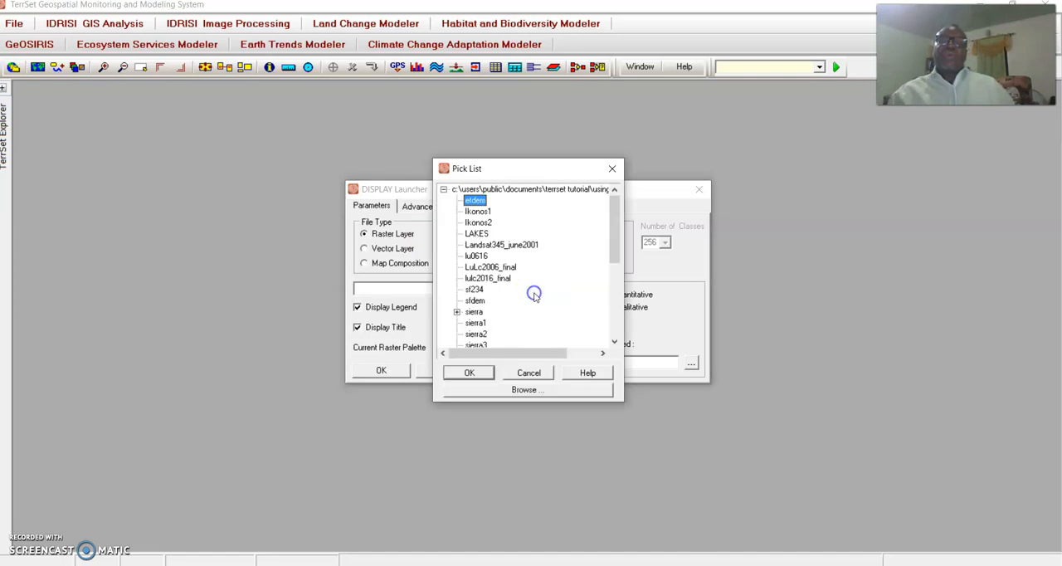
left_click(498, 268)
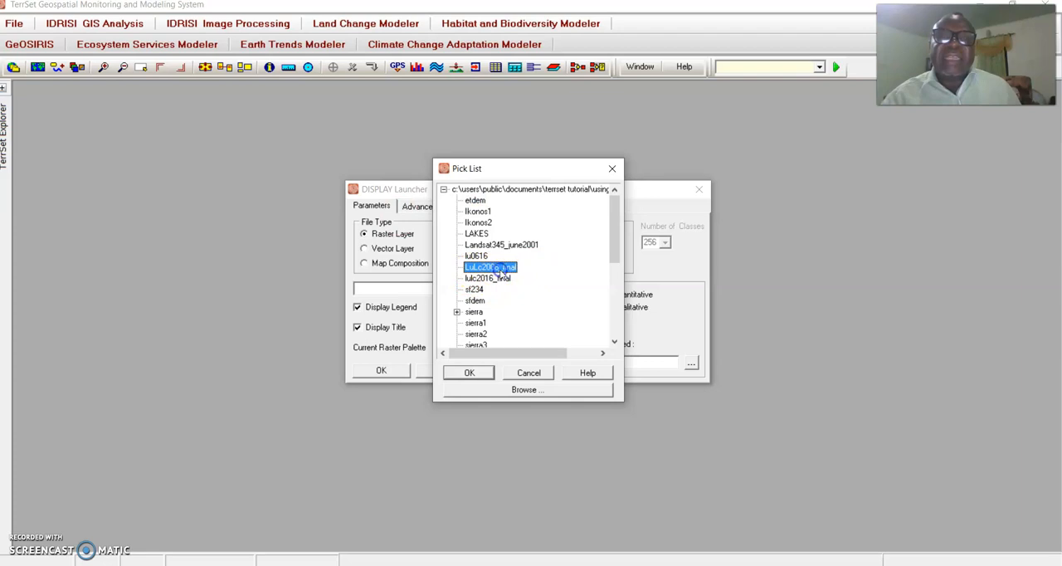
left_click(470, 373)
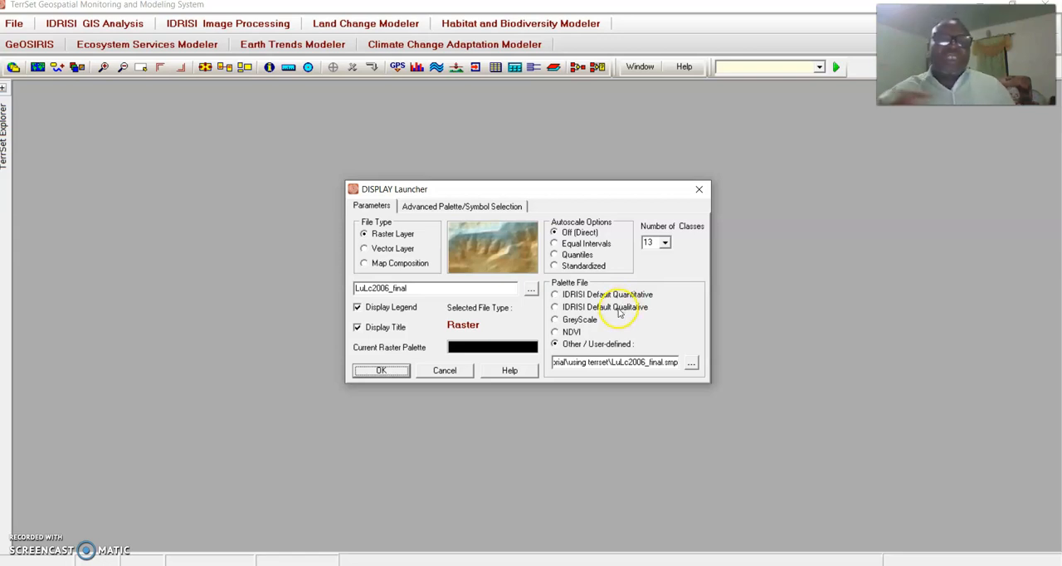
left_click(556, 307)
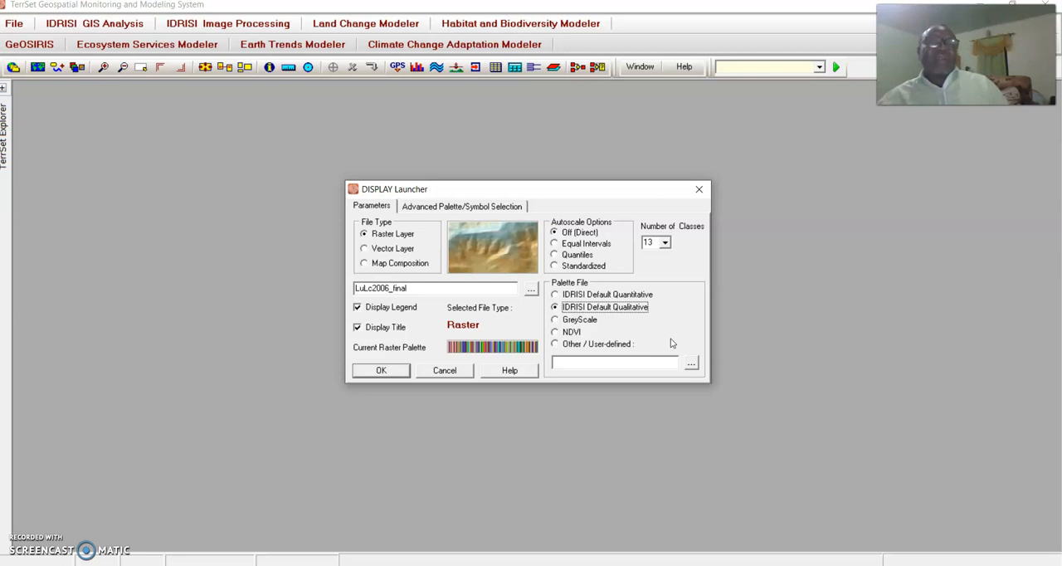
left_click(383, 370)
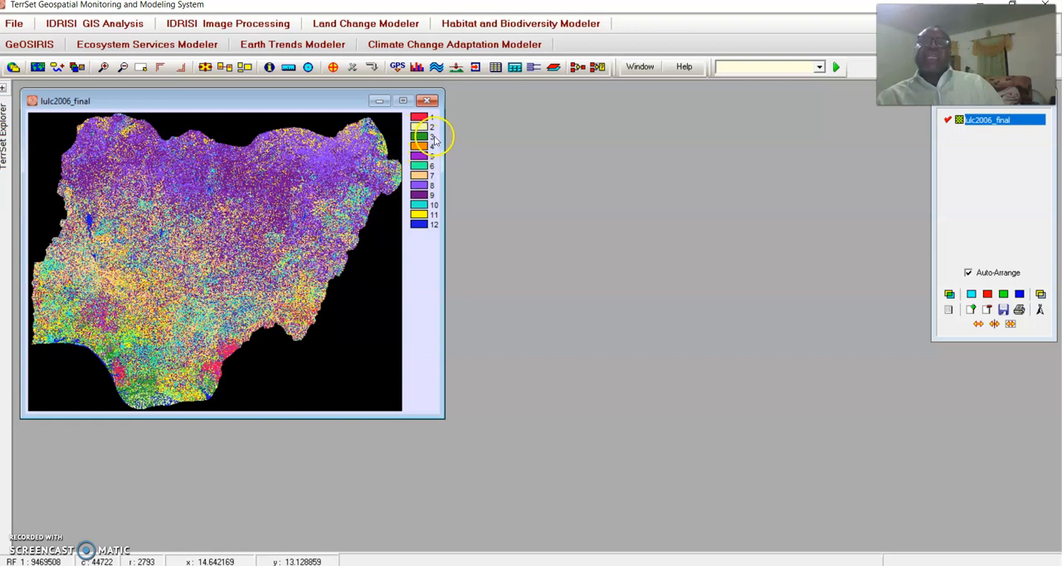
Display the lulc2016_final raster with the IDRISI Default Qualitative palette and place its map beside the 2006 map.
left_click(37, 66)
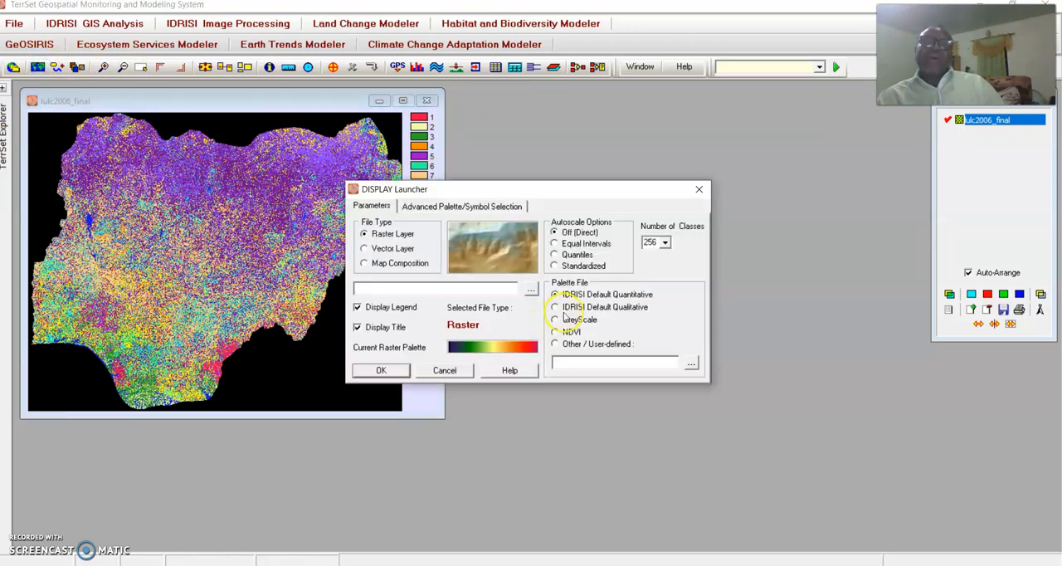
left_click(531, 288)
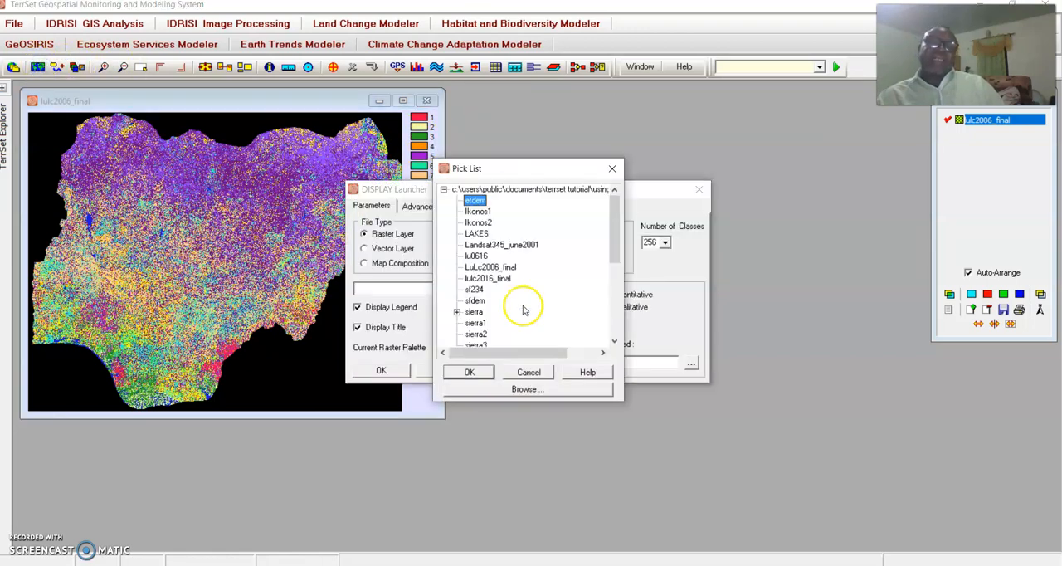
left_click(497, 278)
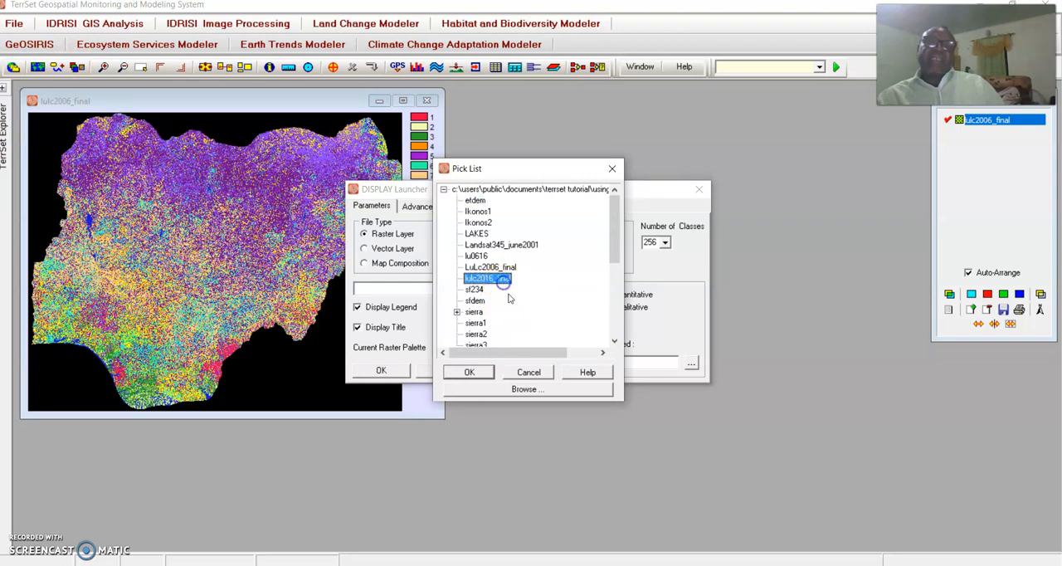
left_click(470, 372)
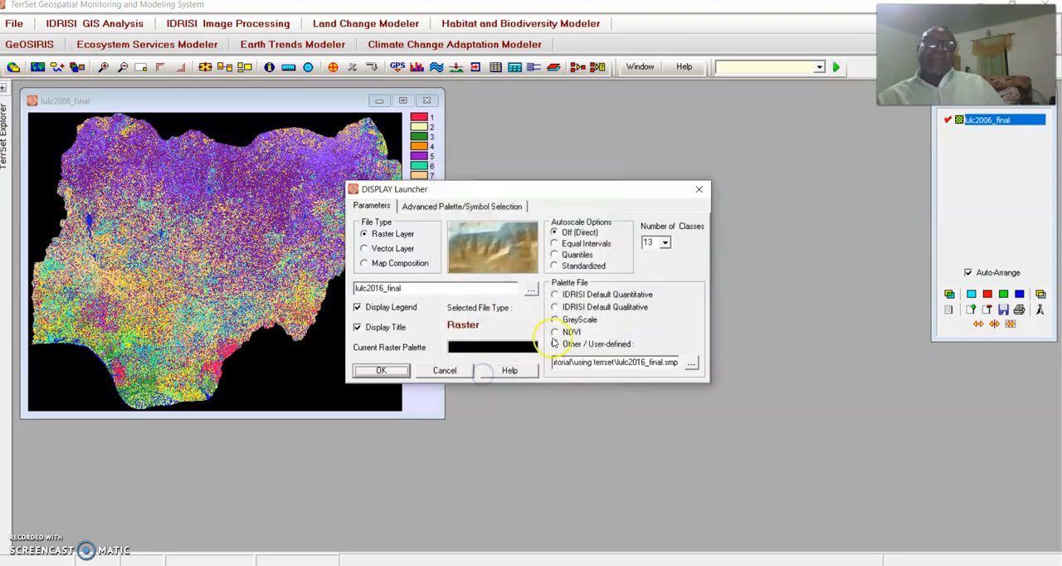
left_click(556, 306)
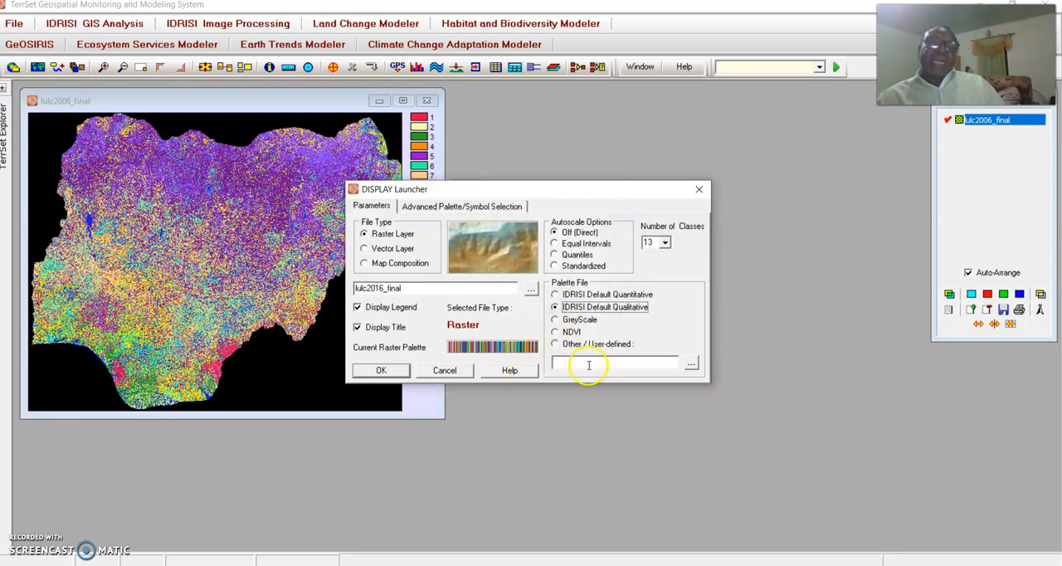
left_click(402, 370)
left_click_drag(241, 130, 636, 109)
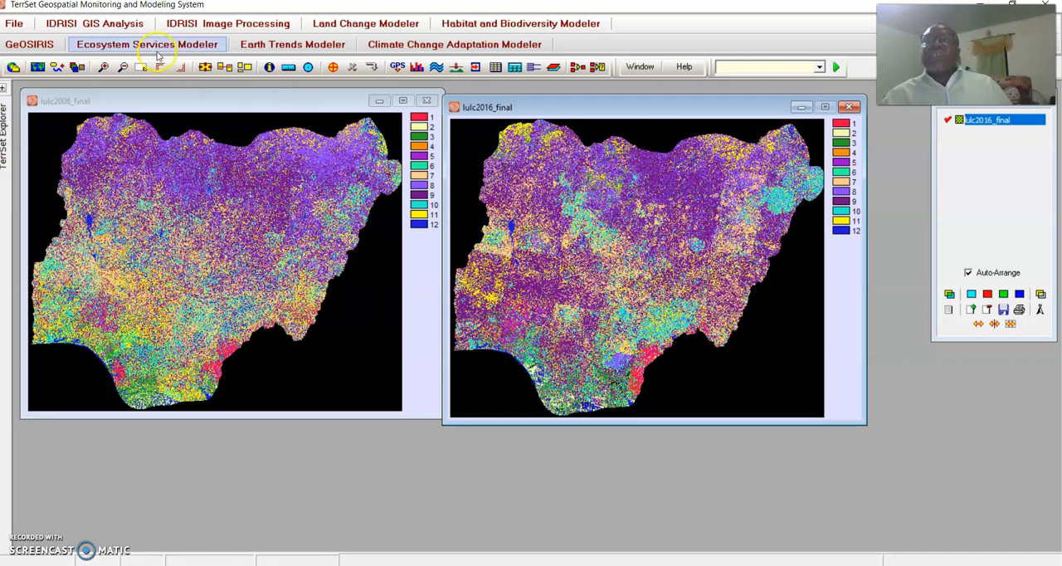
Set up a CROSSTAB analysis with LuLc2006_final as the first image (column) and lulc2016_final as the second image (row).
left_click(122, 25)
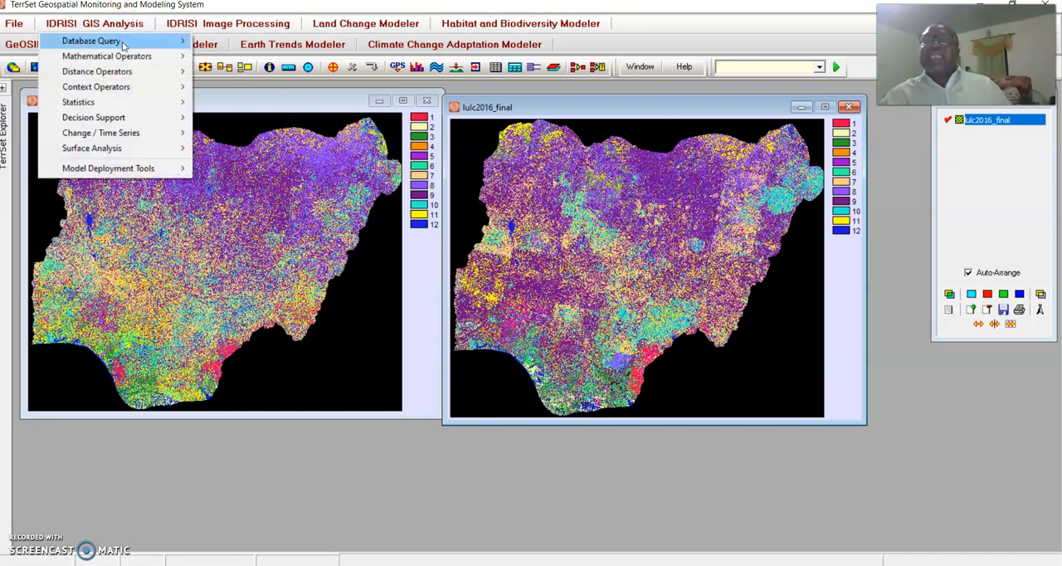
mouse_move(123, 55)
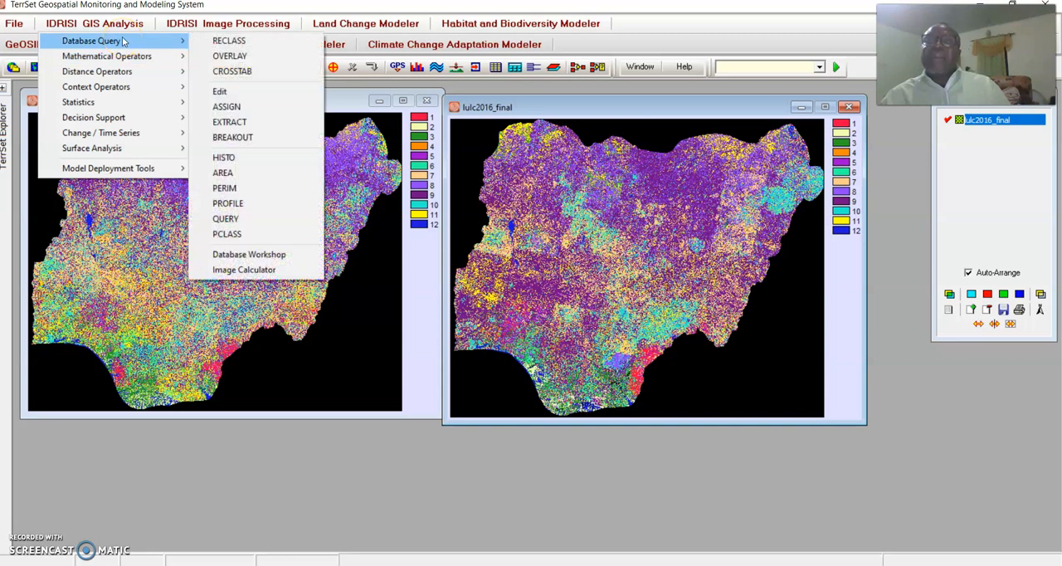
left_click(240, 71)
mouse_move(529, 240)
left_mouse_down()
mouse_move(559, 206)
mouse_move(562, 176)
left_mouse_up()
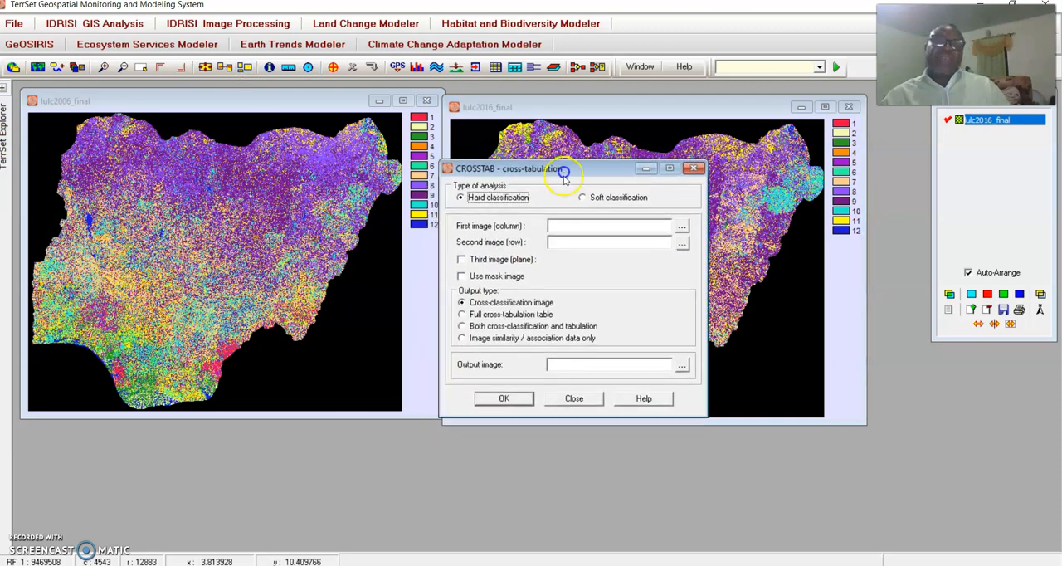
left_click(682, 227)
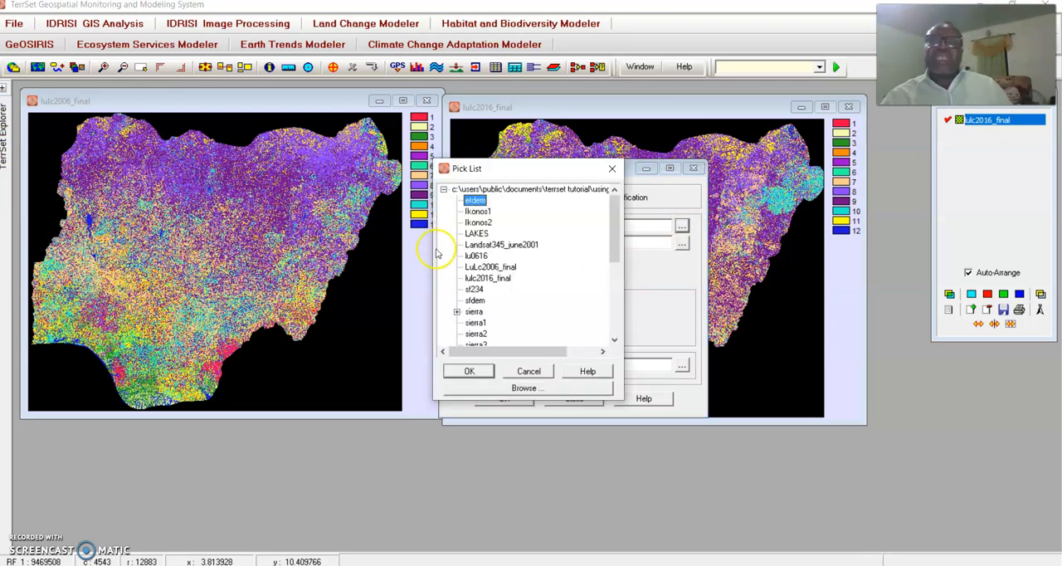
left_click(507, 268)
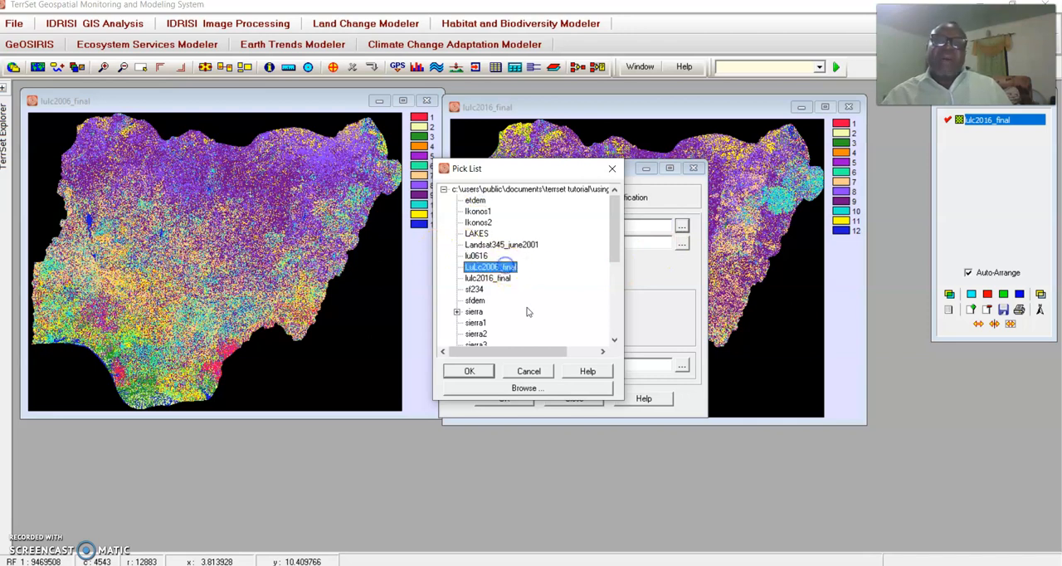
left_click(471, 371)
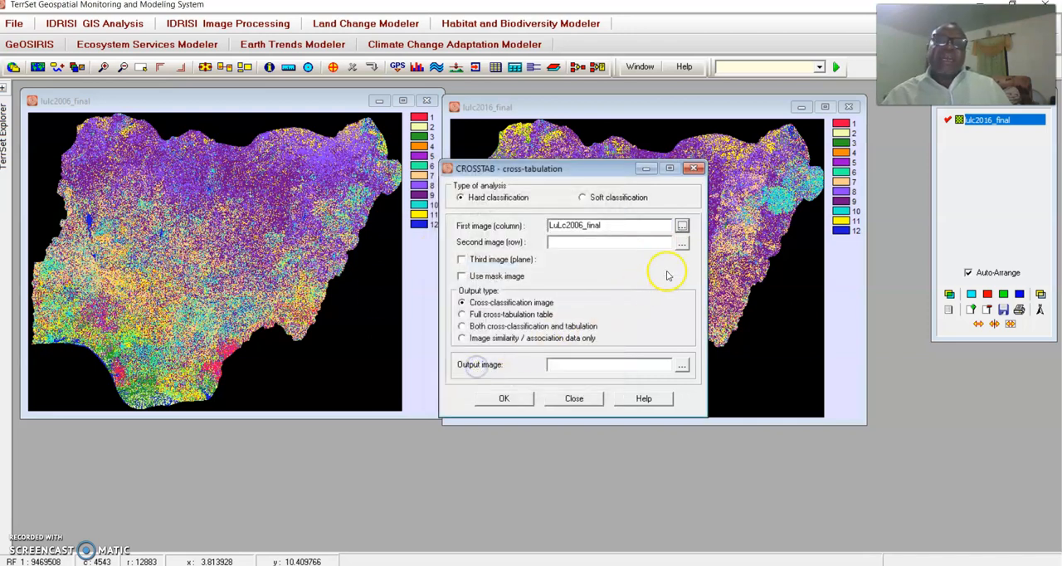
left_click(682, 246)
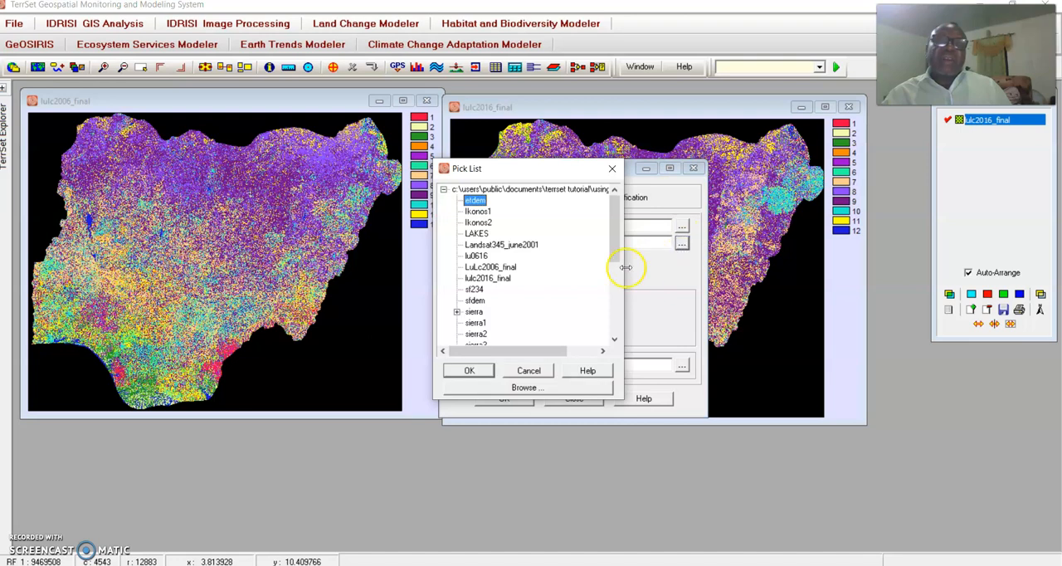
left_click(503, 279)
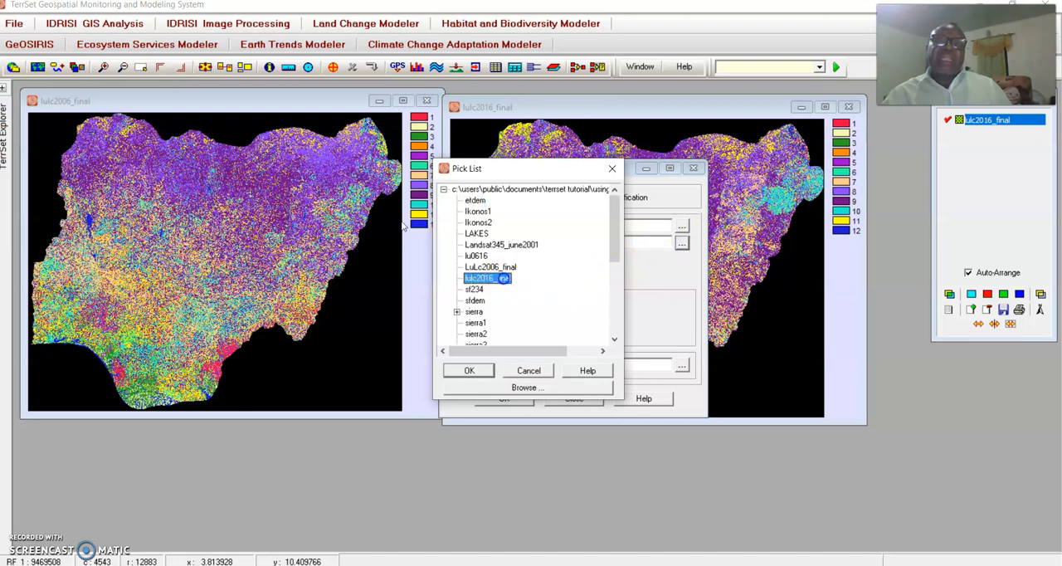
left_click(470, 371)
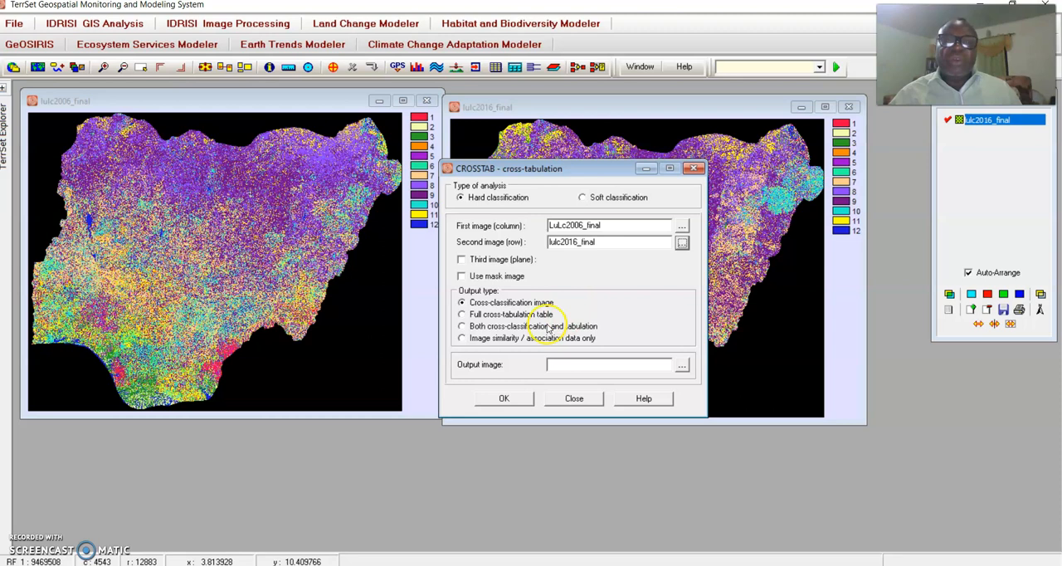
Run the cross-tabulation for both cross-classification and tabulation, with output image chang0616 and Kappa Index of Agreement values printed per category.
left_click(462, 327)
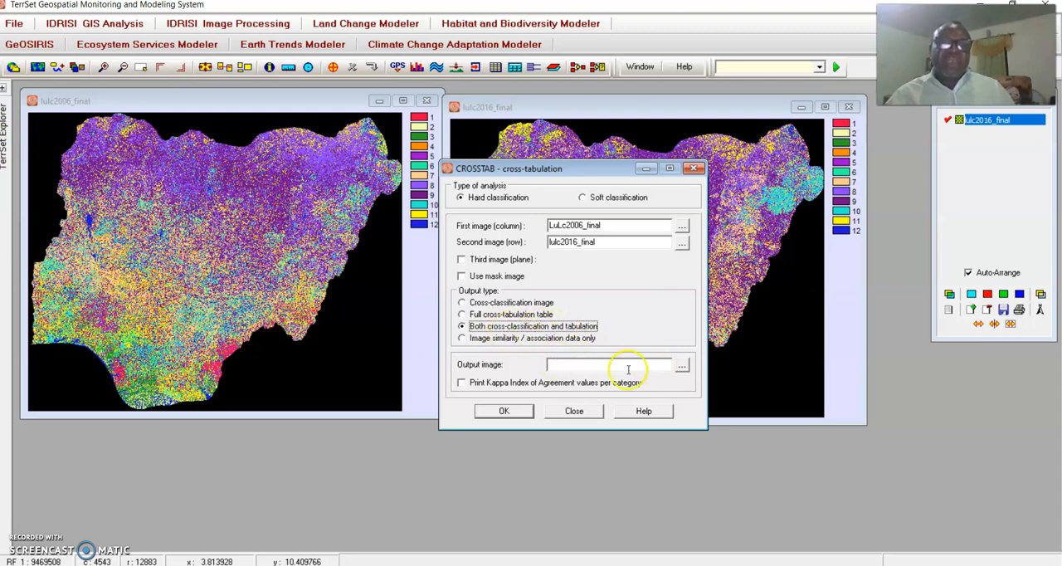
left_click(656, 363)
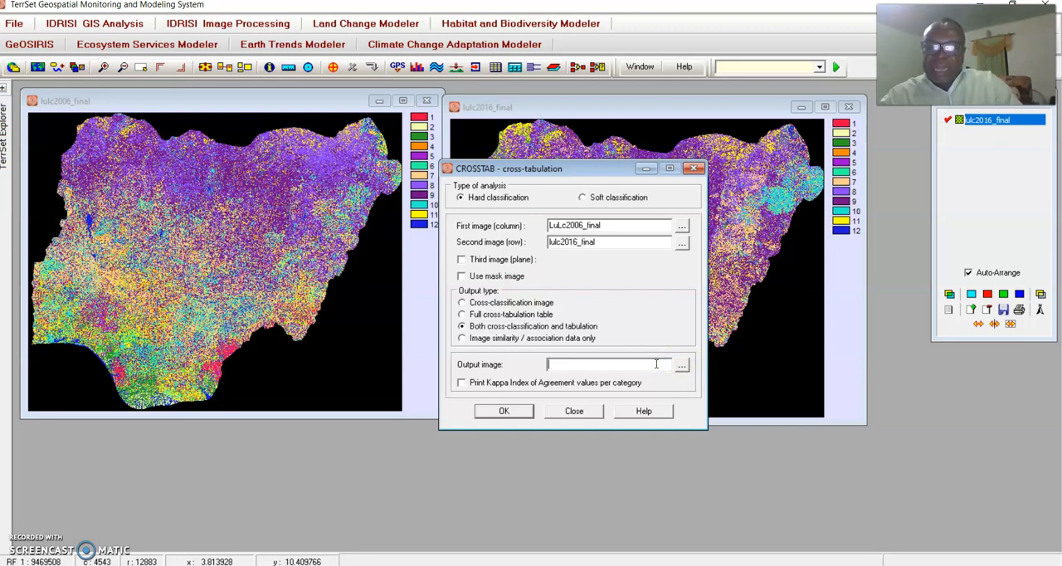
type("chan")
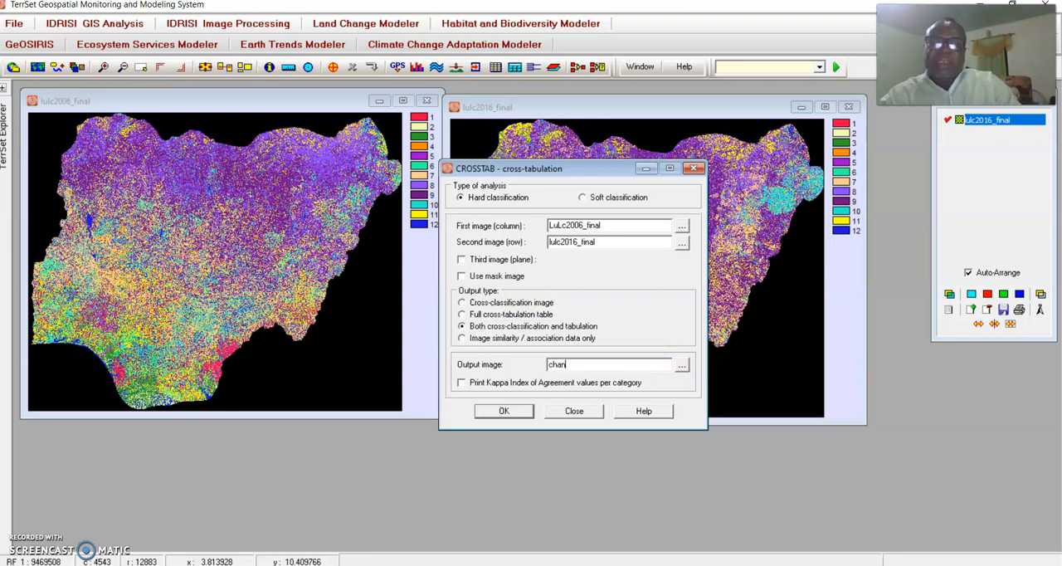
type("g0616")
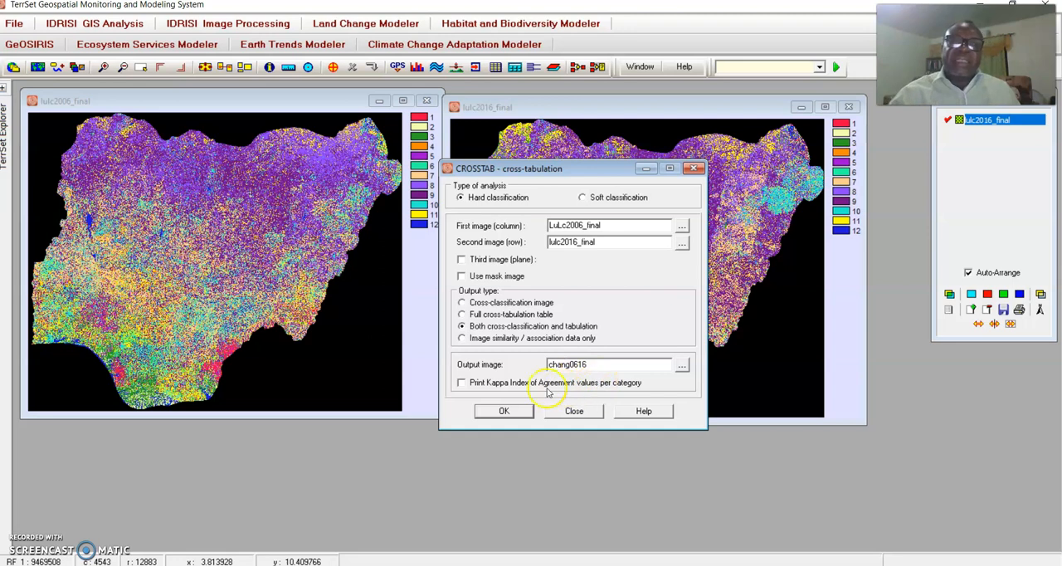
left_click(462, 383)
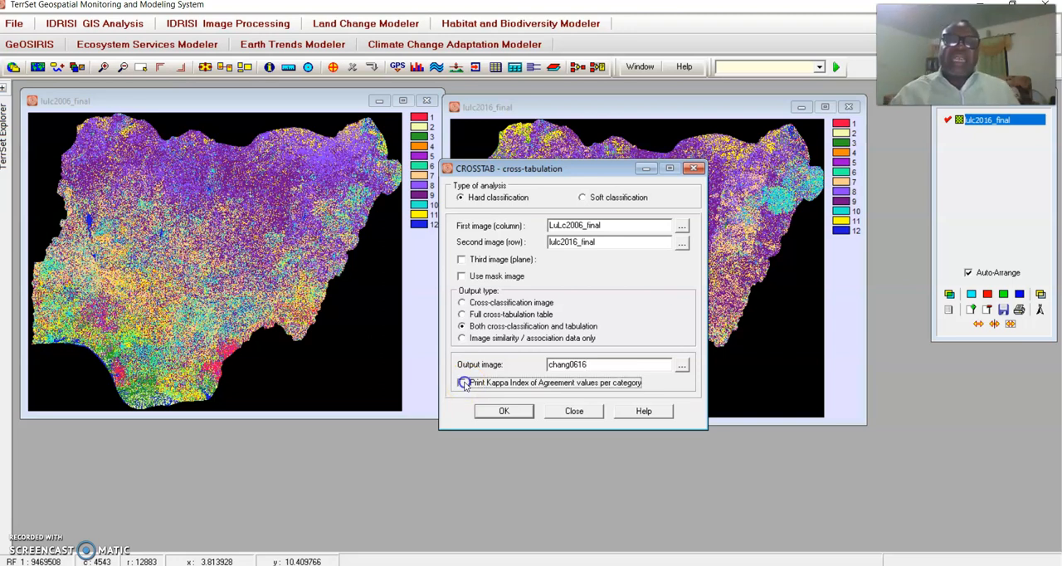
left_click(512, 414)
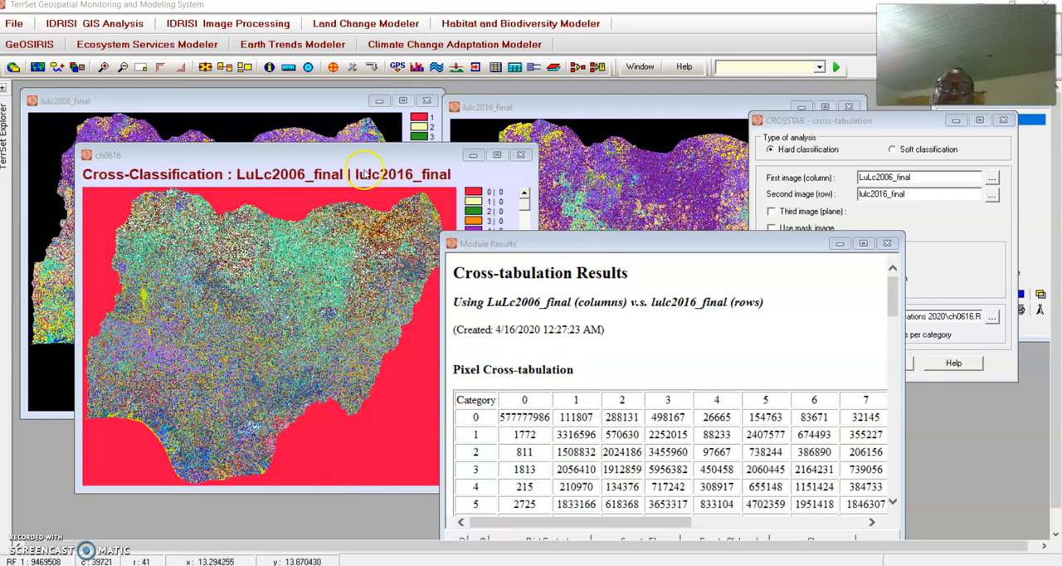
Rearrange the cross-classification map and Module Results windows, and make the results window taller for viewing more of the pixel cross-tabulation.
left_click(357, 171)
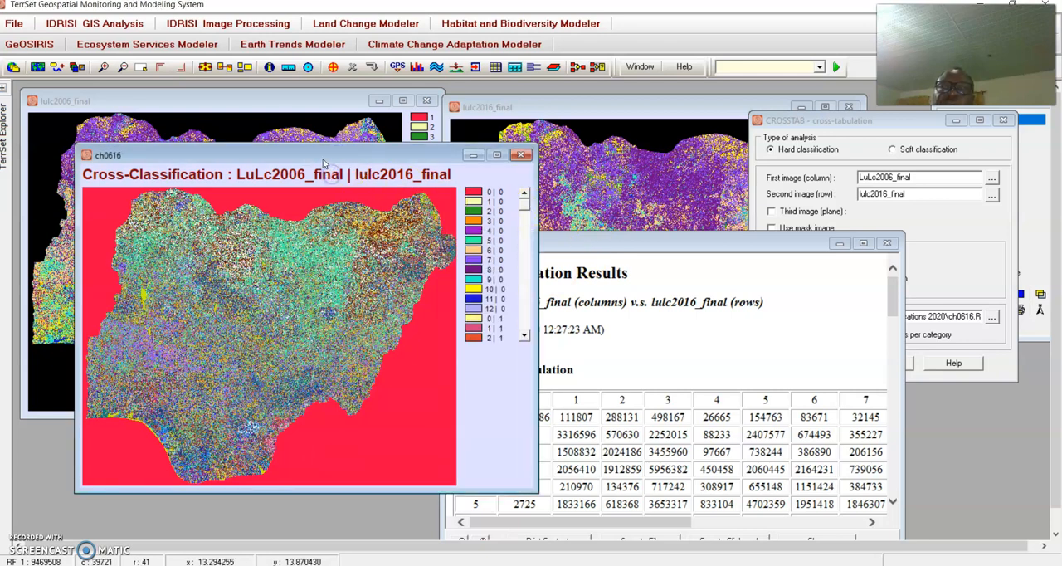
left_click_drag(324, 162, 331, 173)
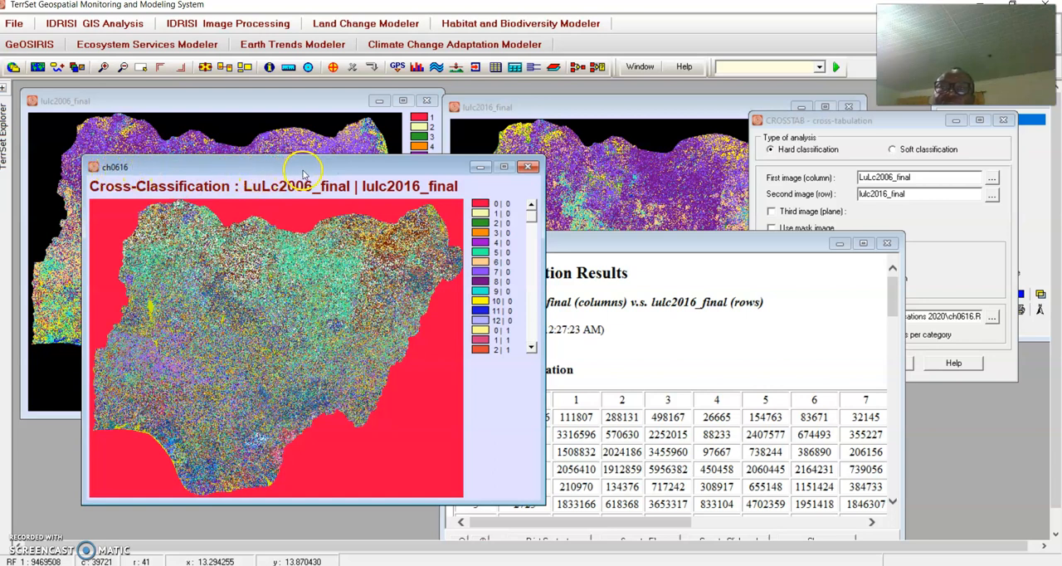
left_click_drag(292, 170, 242, 165)
left_click_drag(593, 243, 531, 141)
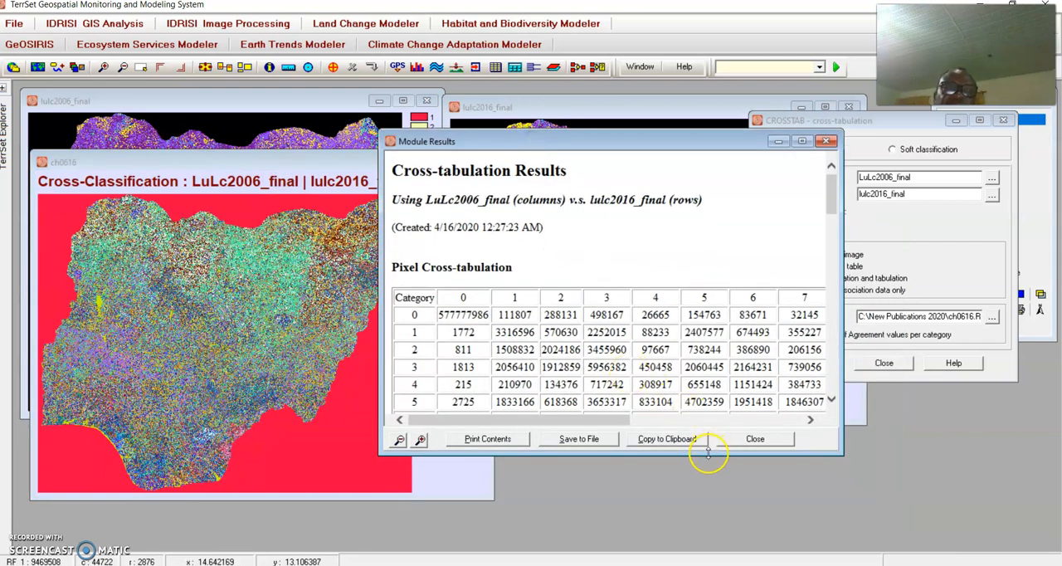
left_click_drag(710, 455, 725, 489)
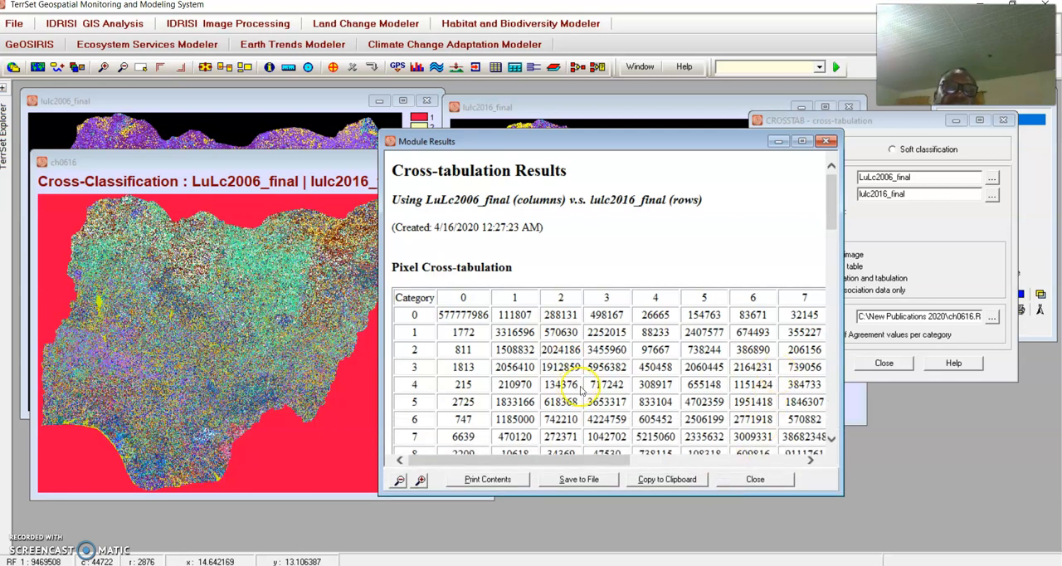